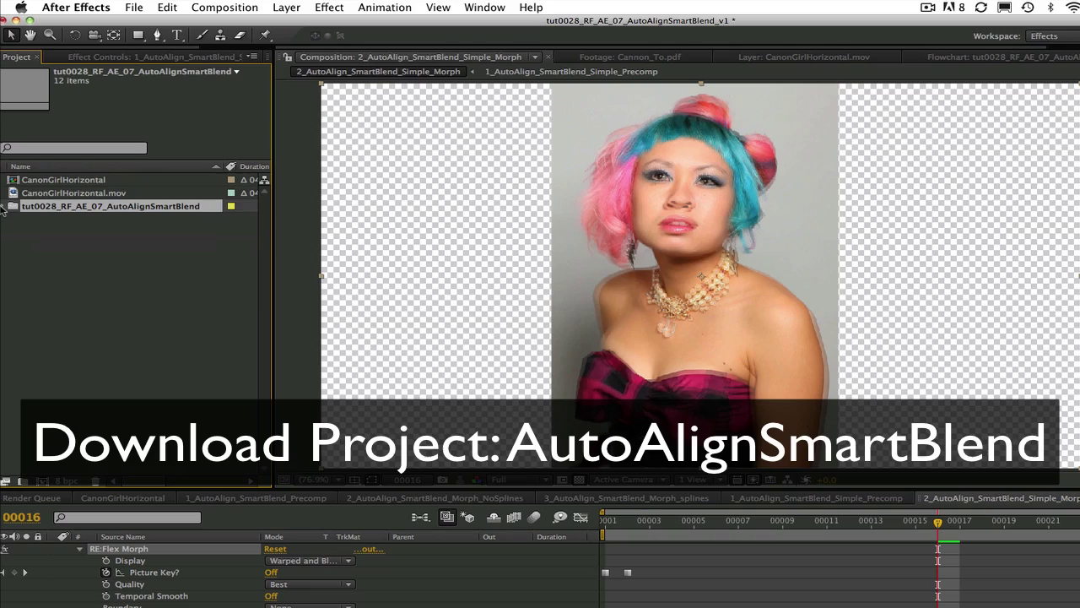
Expand the tut0028_RF_AE_07_AutoAlignSmartBlend folder in the Project panel
click(5, 208)
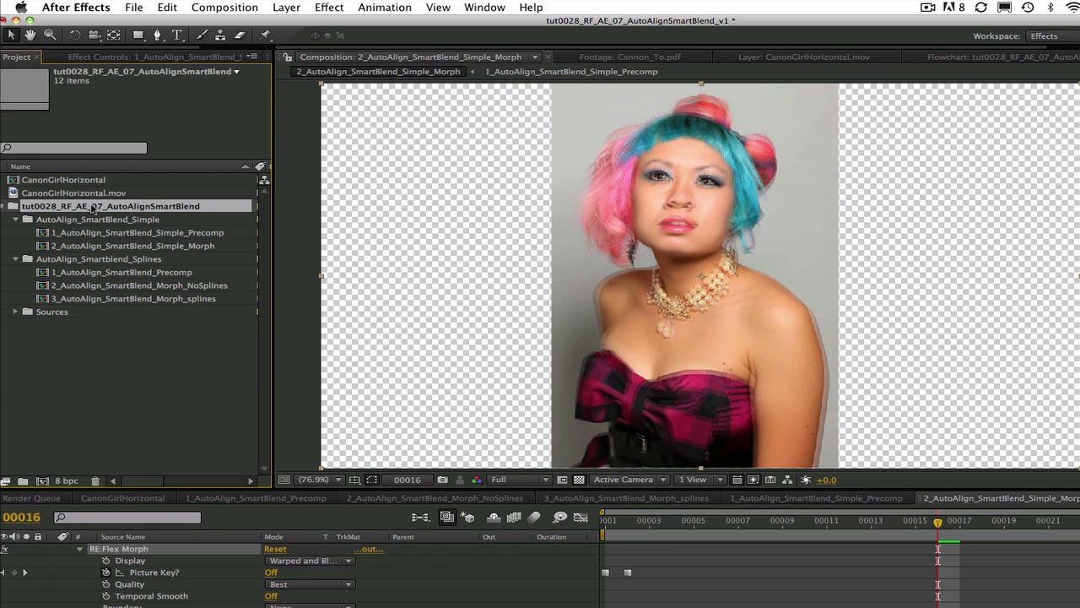
Open 1_AutoAlign_SmartBlend_Simple_Precomp and scrub from Cannon_From.pdf to Cannon_To.pdf
double_click(135, 232)
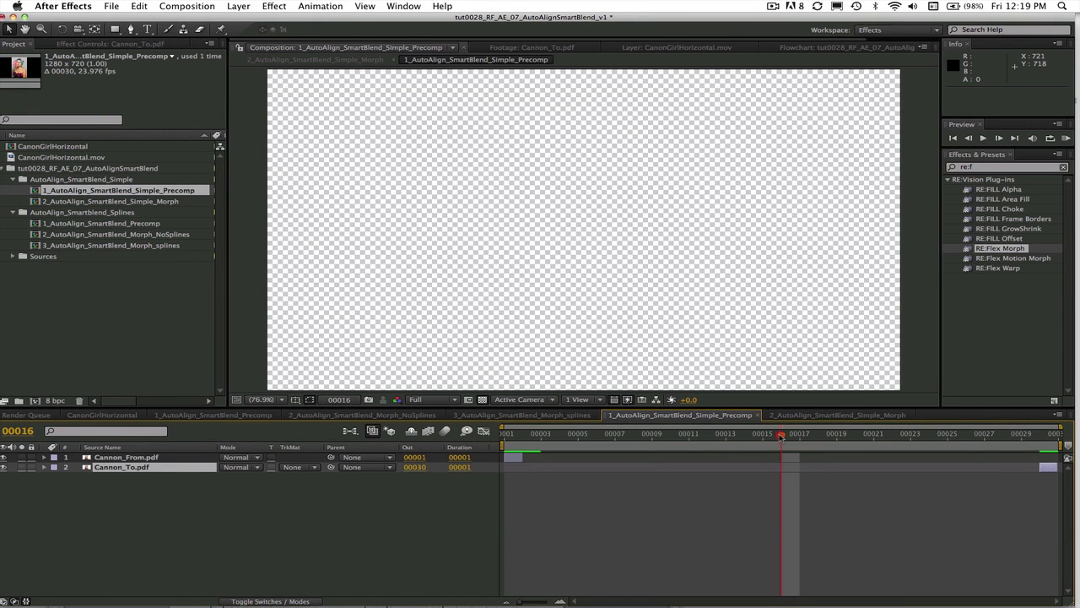
drag(781, 436, 1076, 457)
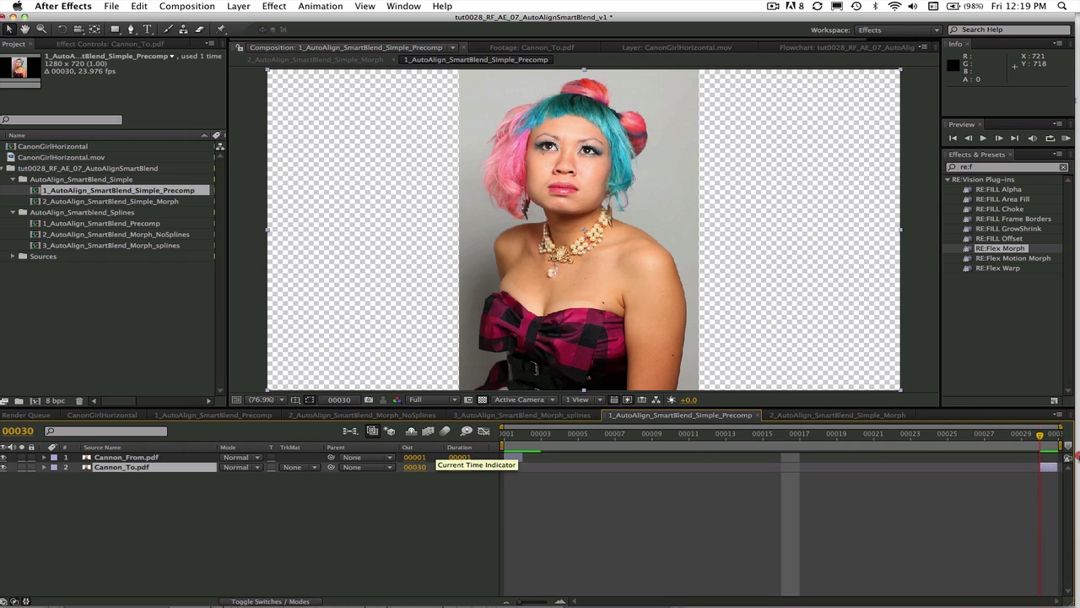
Open 2_AutoAlign_SmartBlend_Simple_Morph and show its RE:Flex Morph effect controls
double_click(91, 201)
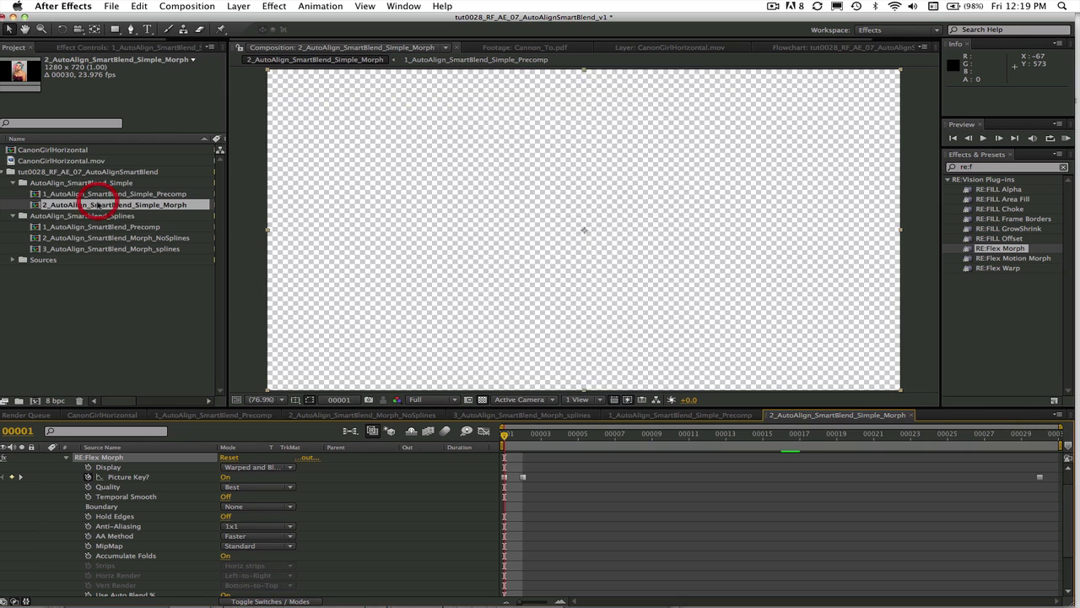
click(67, 458)
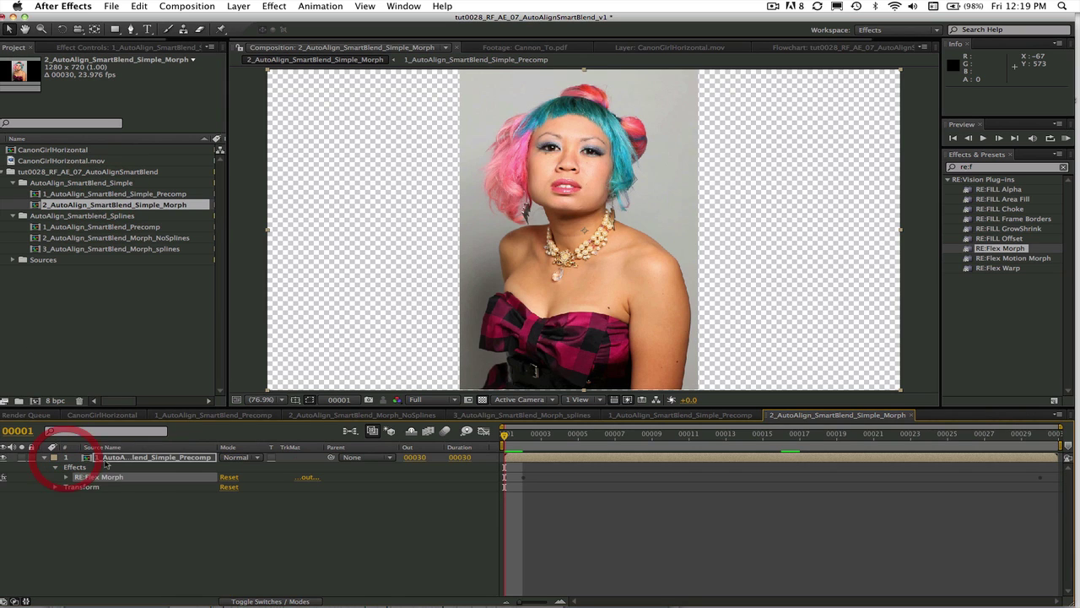
click(98, 477)
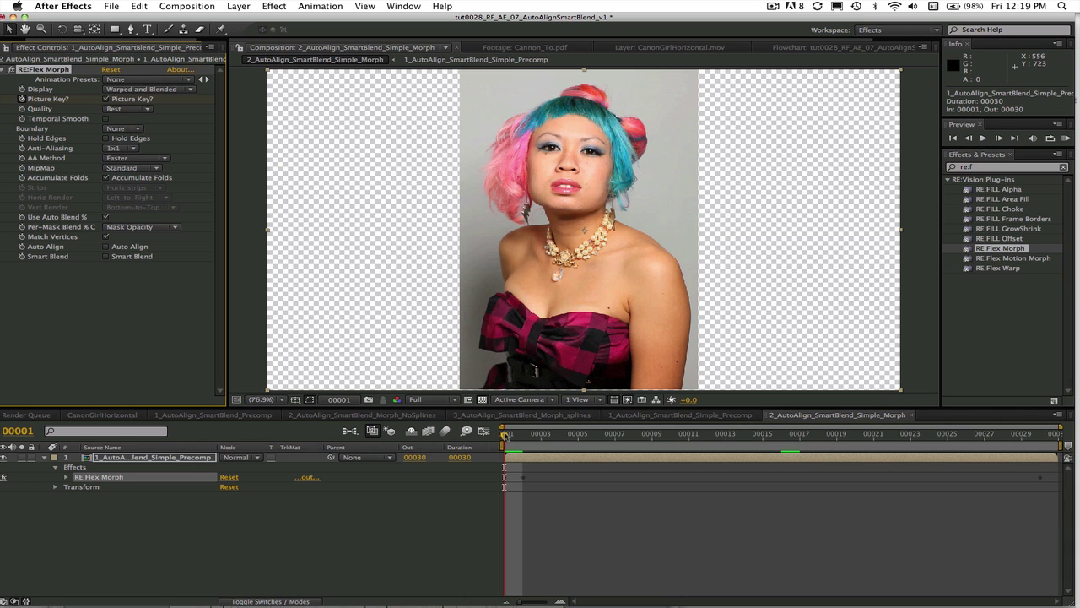
Preview the unaligned morph, stopping midway to see the ghosted double edges
click(693, 448)
key(space)
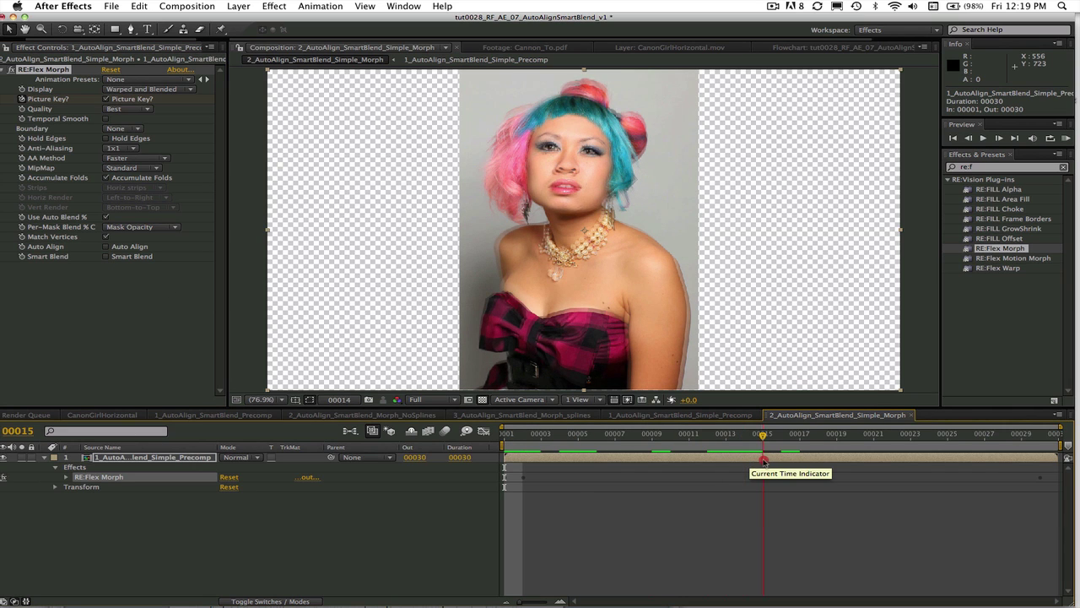
click(776, 459)
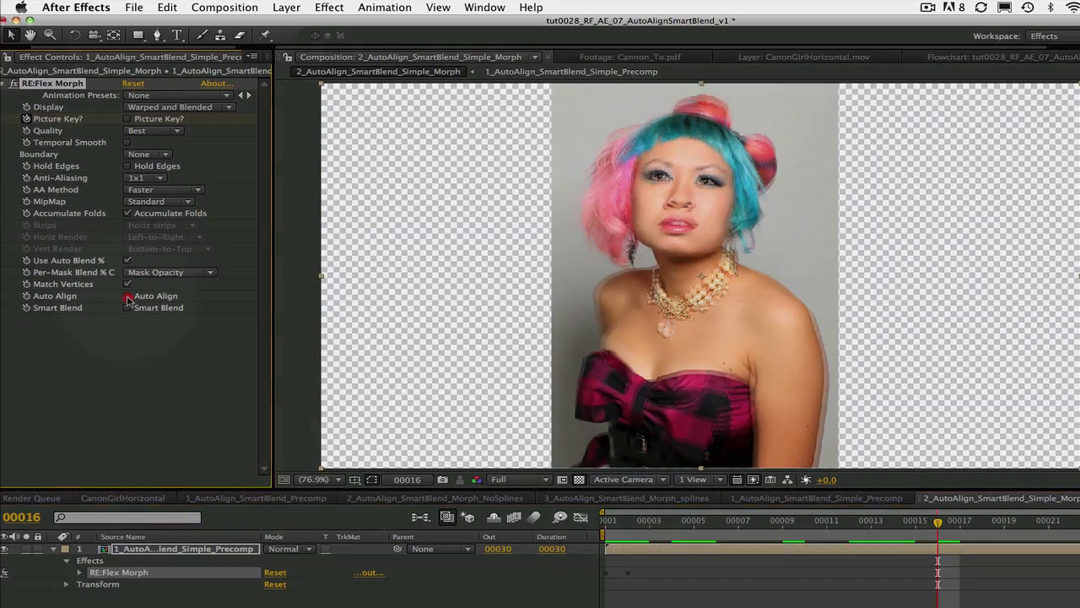
Enable Auto Align on RE:Flex Morph and RAM-preview the aligned portrait morph
click(129, 297)
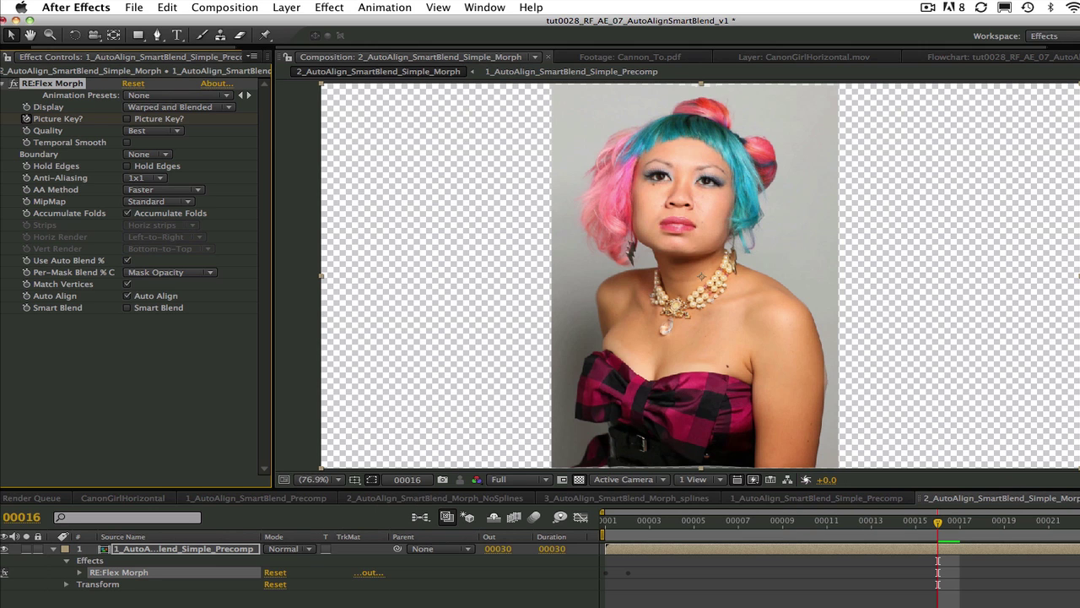
key(KP_0)
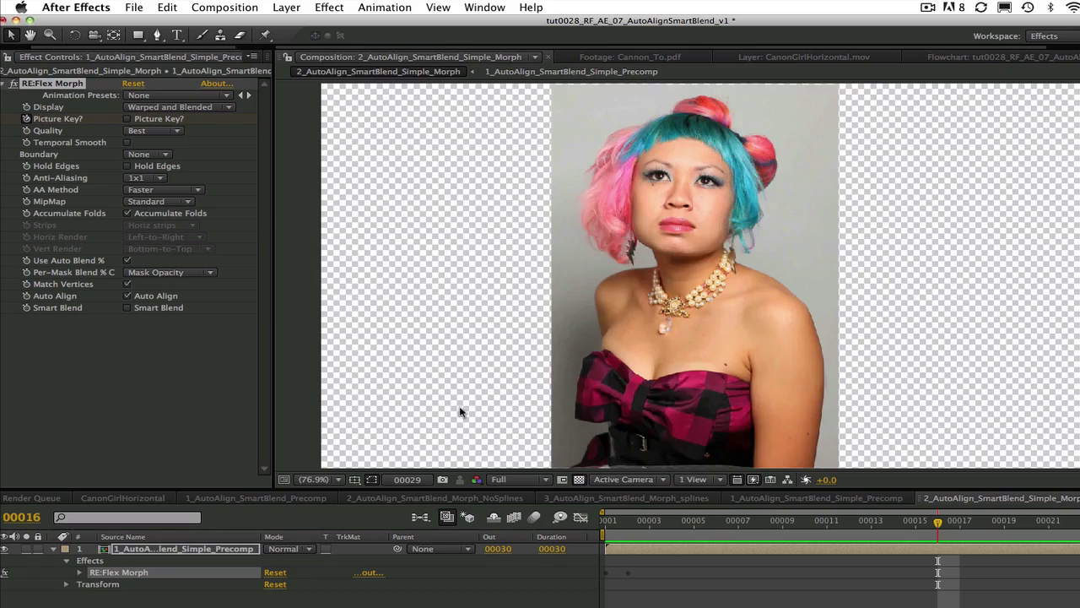
Enable Smart Blend alongside Auto Align and RAM-preview the smoother morph
click(132, 309)
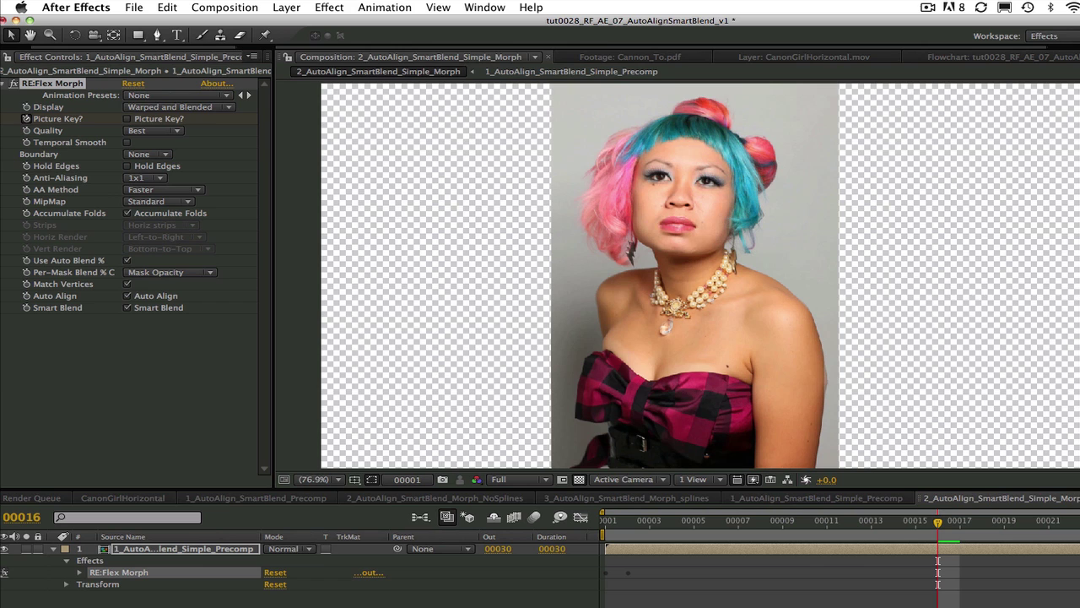
key(KP_0)
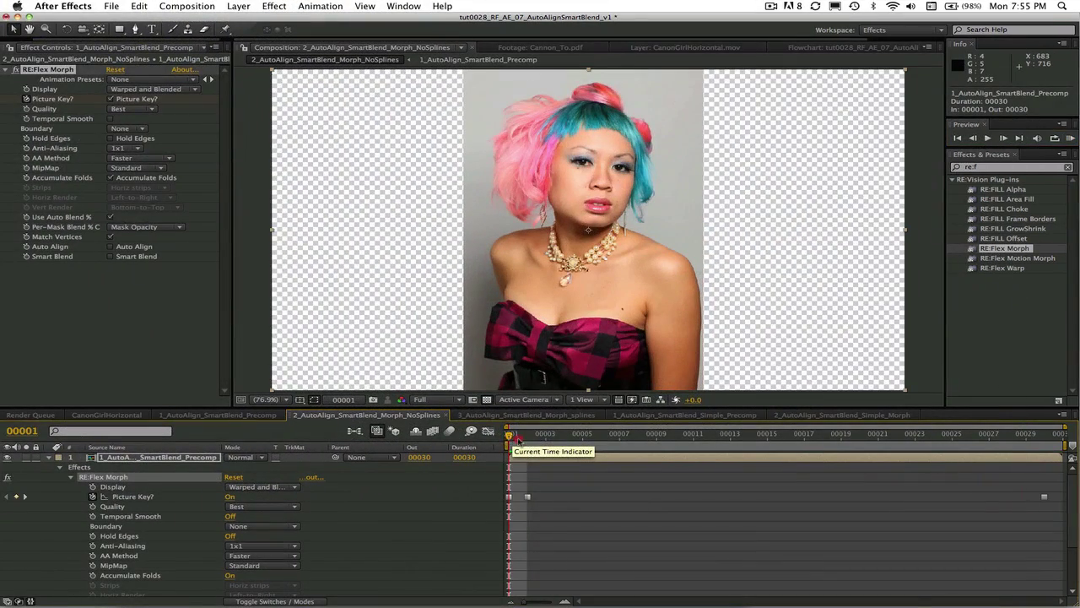
Move to a mid-morph frame in NoSplines and toggle Auto Align on and off to compare
drag(511, 439, 804, 479)
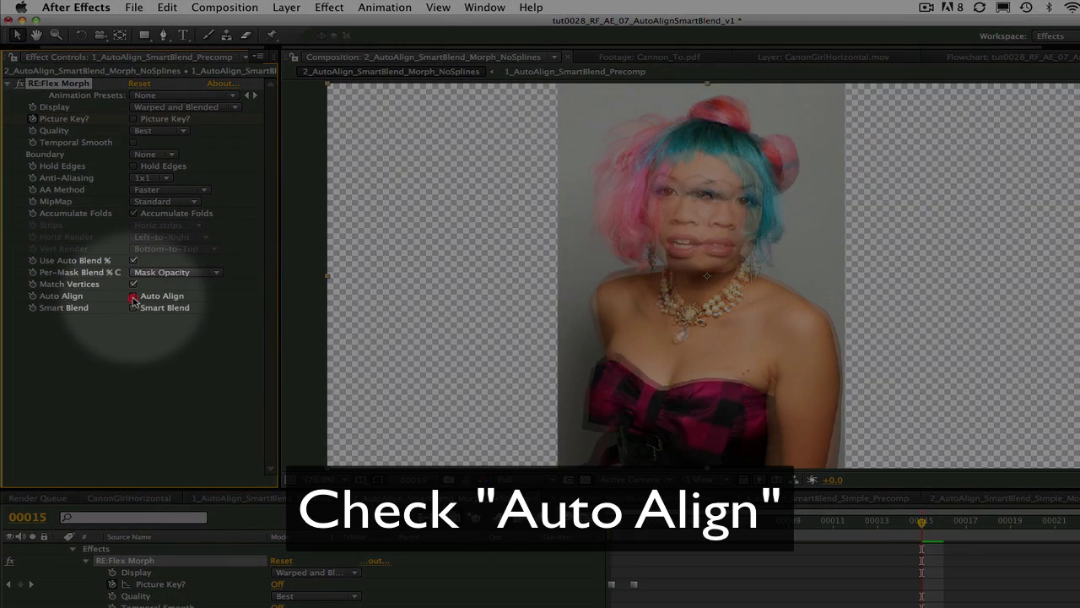
click(133, 297)
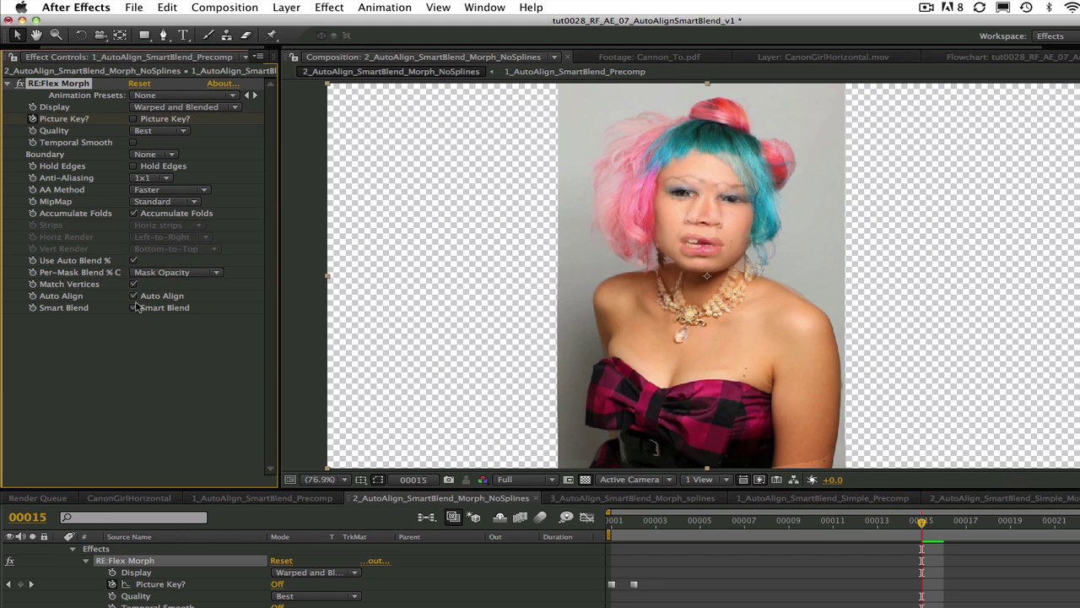
click(133, 296)
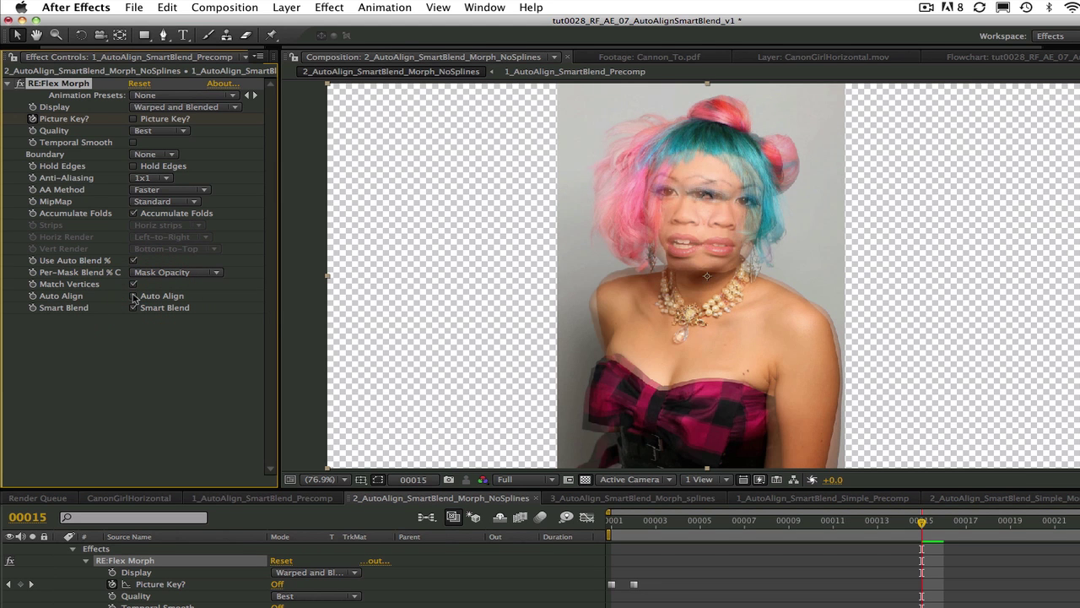
click(133, 297)
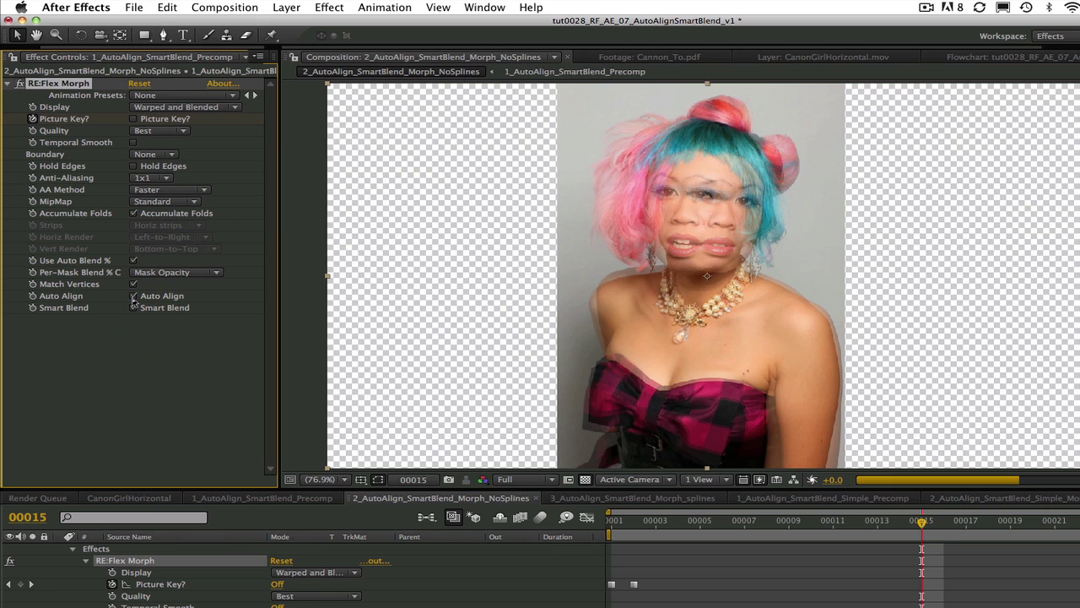
click(133, 297)
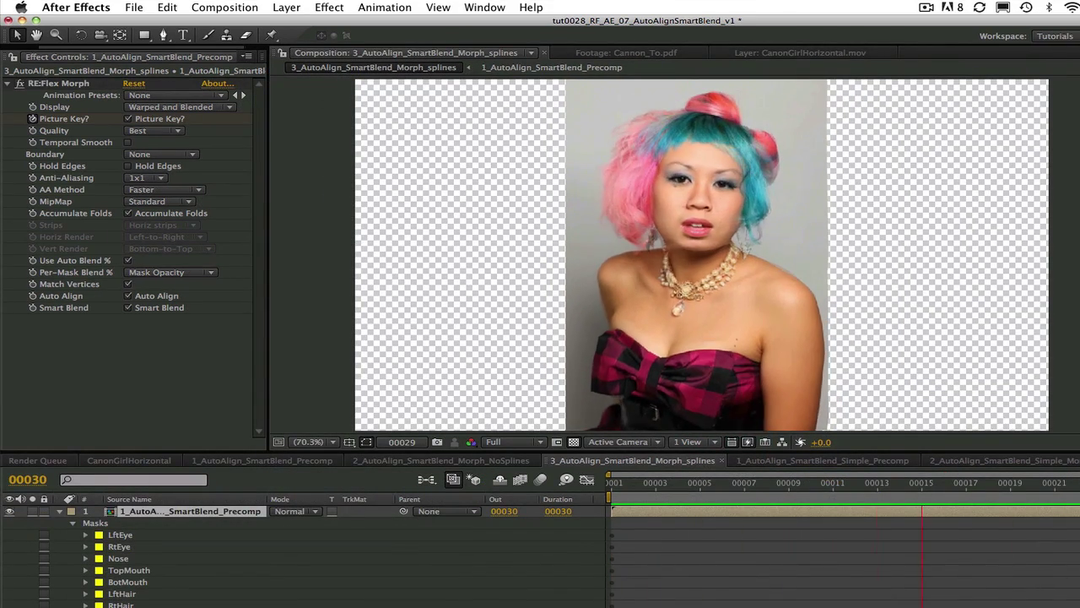
Draw a new RotoBezier spline, Mask 1, along the hair's right edge at frame 1
key(space)
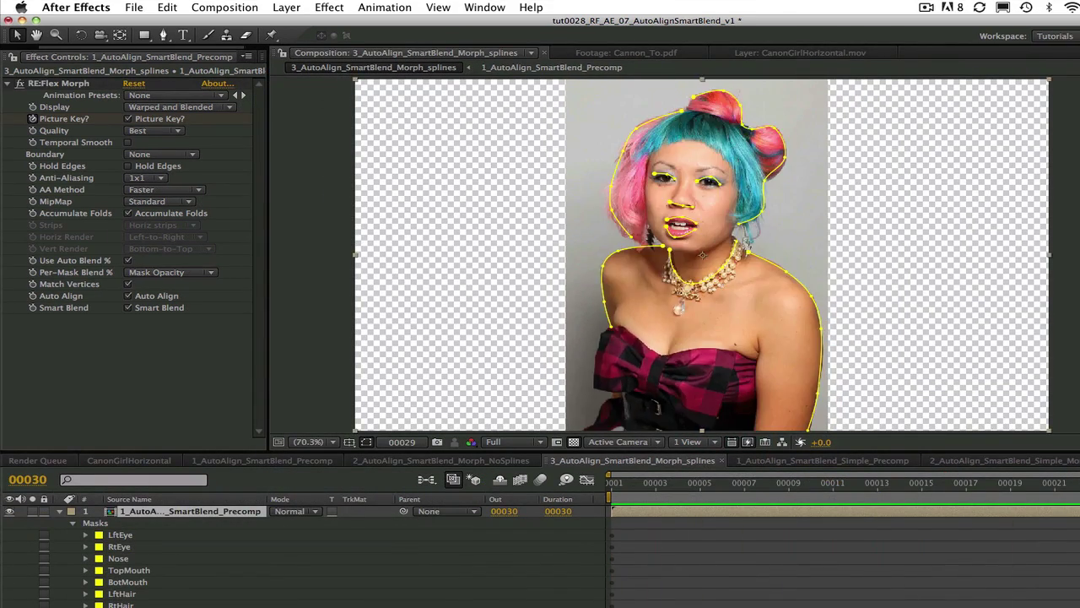
click(110, 513)
click(164, 36)
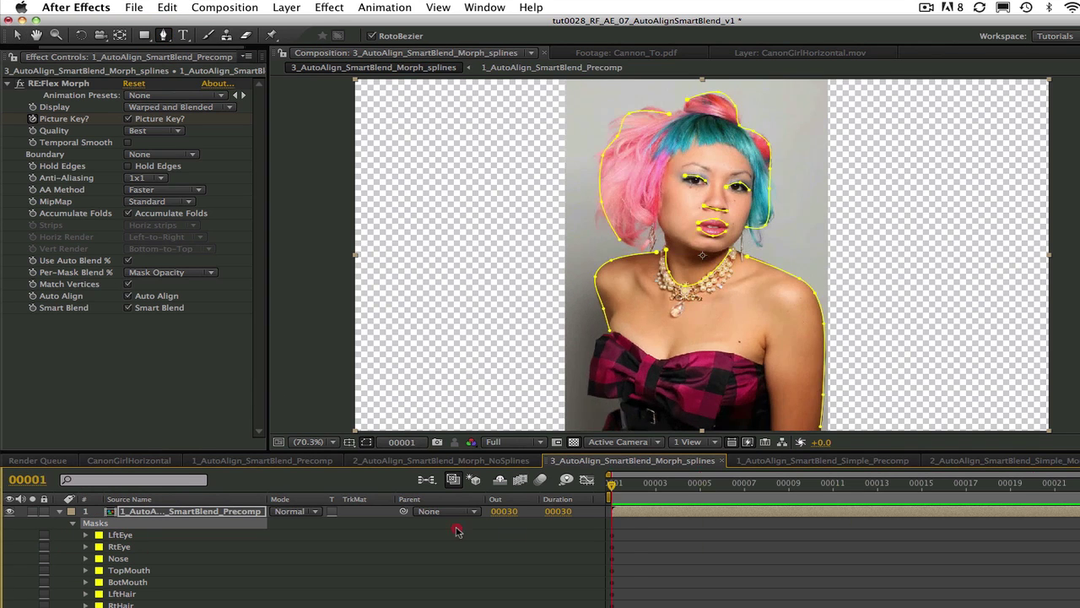
key(Home)
click(726, 146)
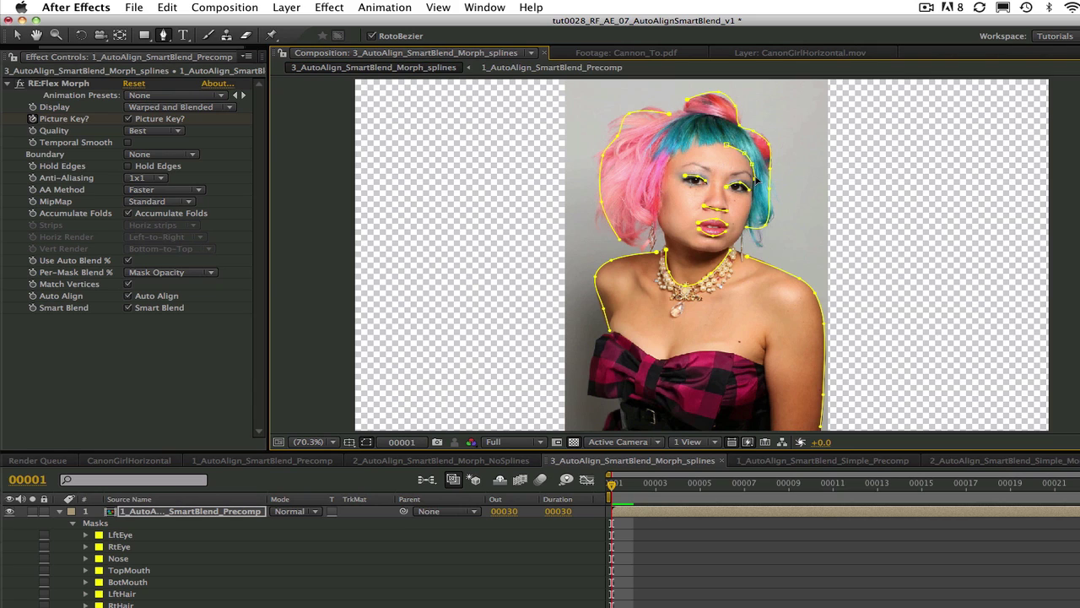
click(160, 405)
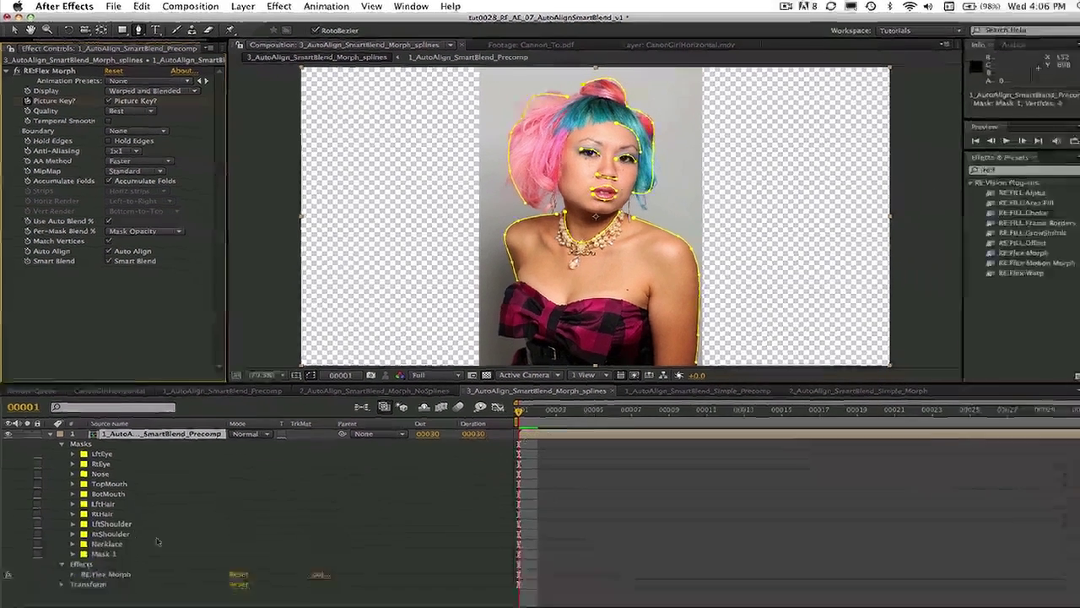
Keyframe Mask 1's path, reshape it to the hair at the last frame, and preview
click(71, 544)
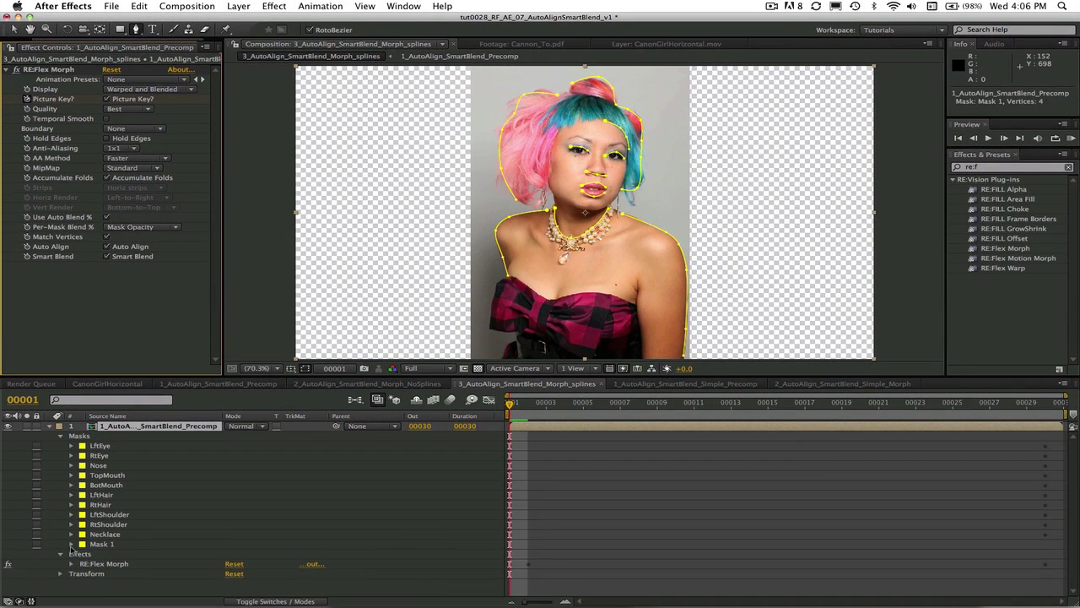
click(93, 553)
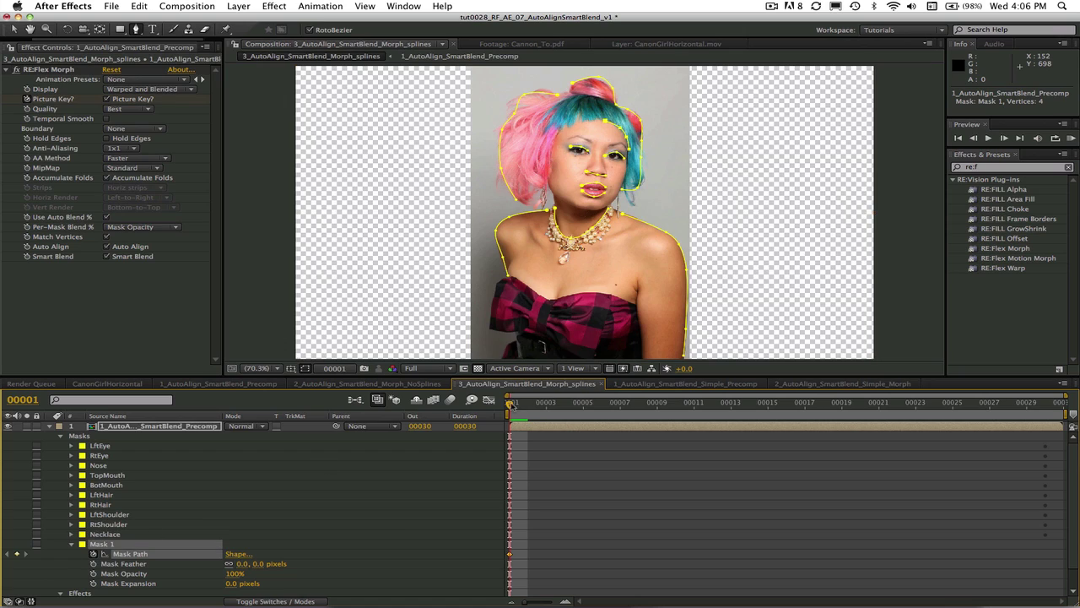
key(End)
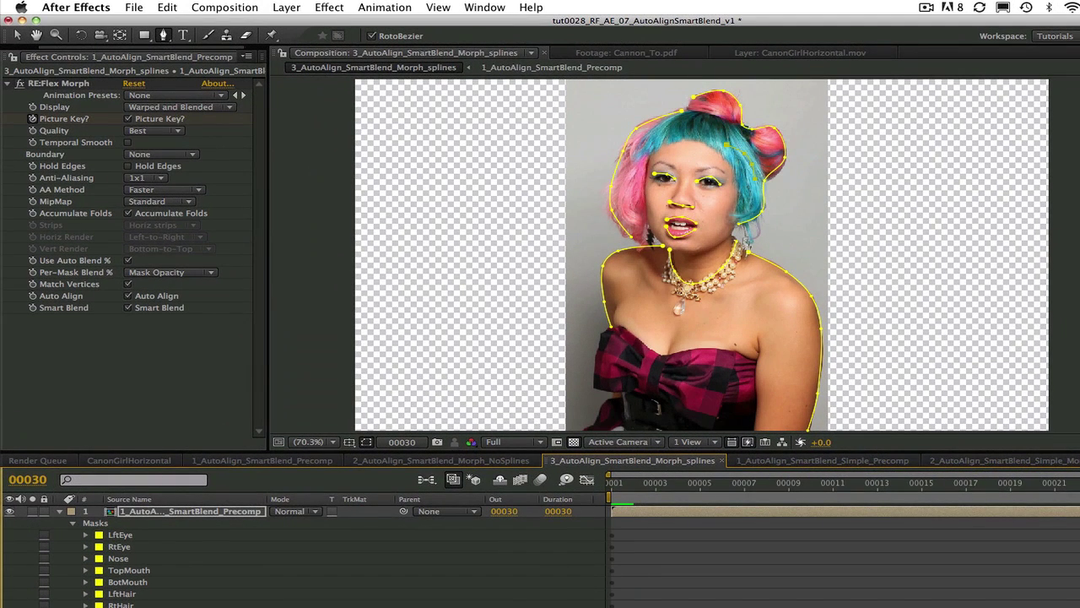
key(v)
drag(733, 150, 743, 184)
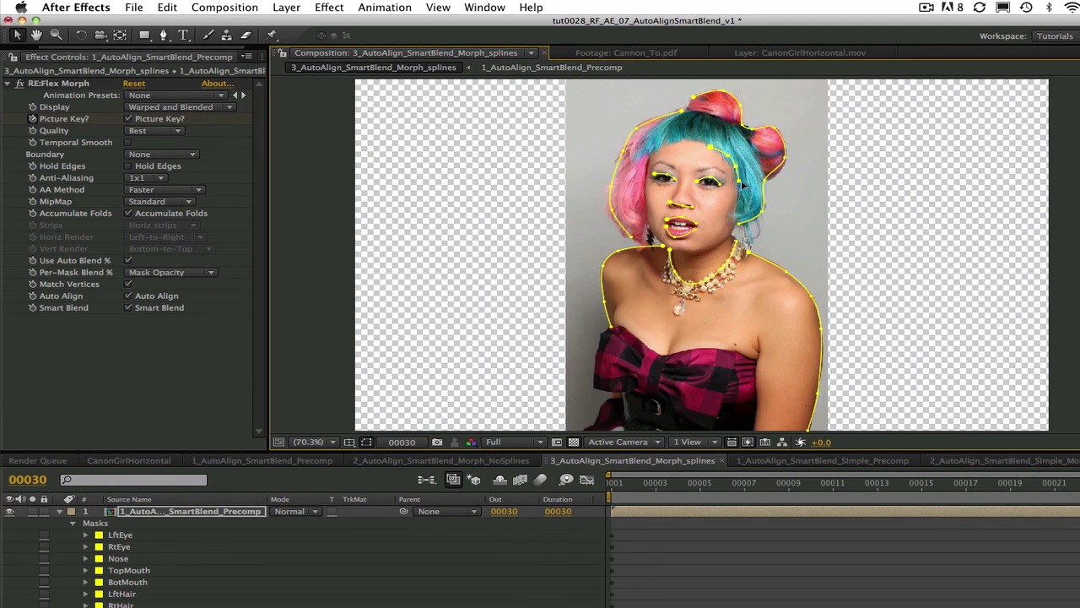
click(711, 148)
key(KP_0)
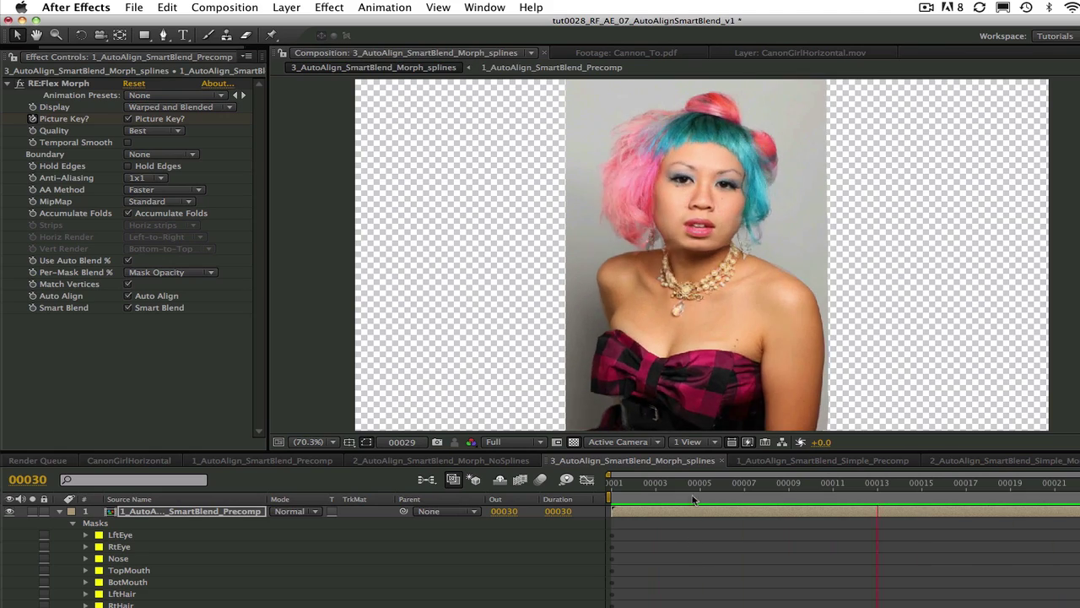
Turn on Hold Edges in RE:Flex Morph and preview the splines morph
click(129, 166)
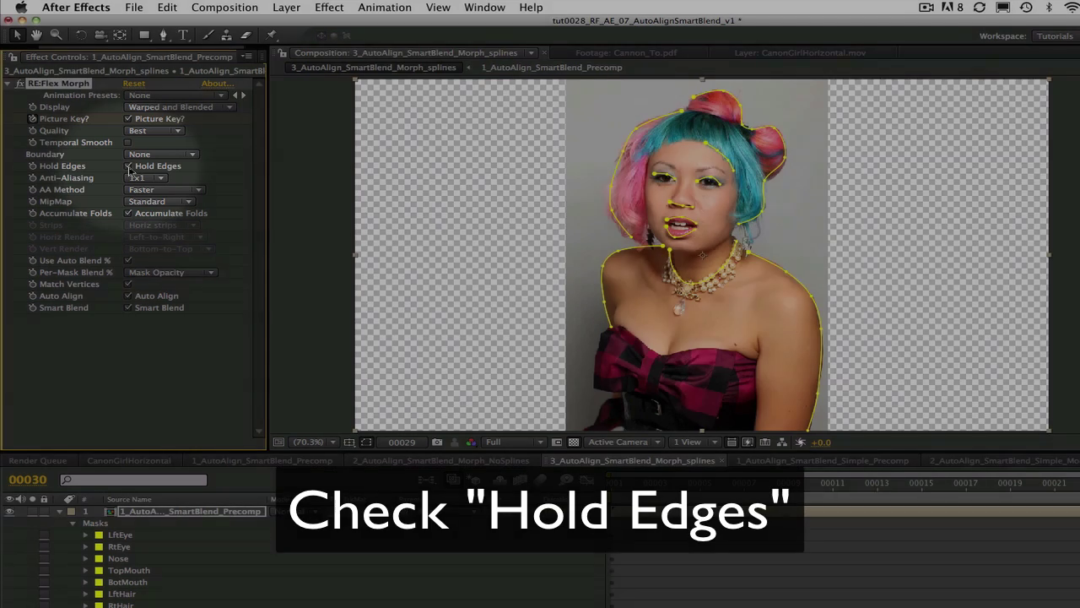
key(space)
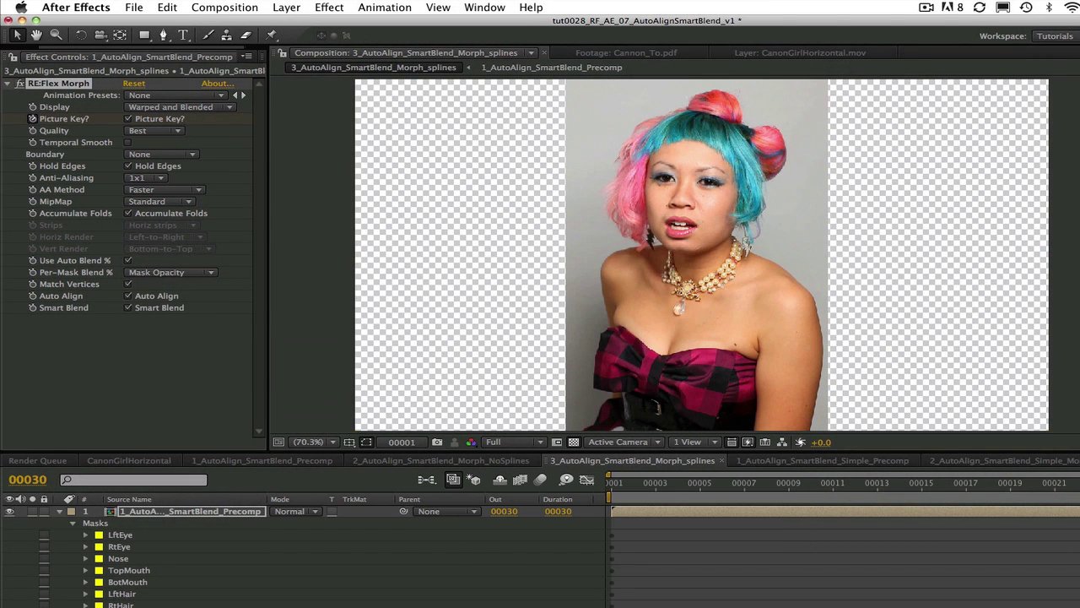